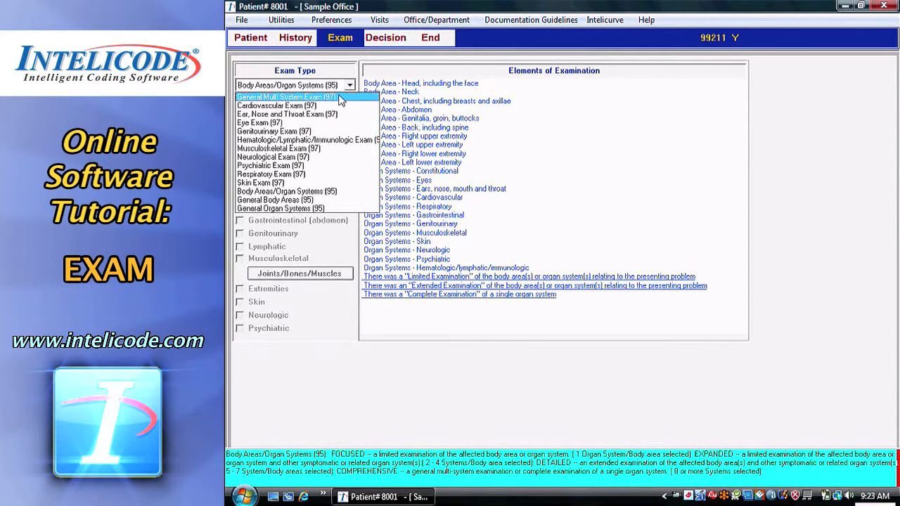
Switch the exam type successively to General Multi System Exam (97), Body Areas/Organ Systems (95), and General Body Areas (95).
left_click(339, 97)
left_click(350, 86)
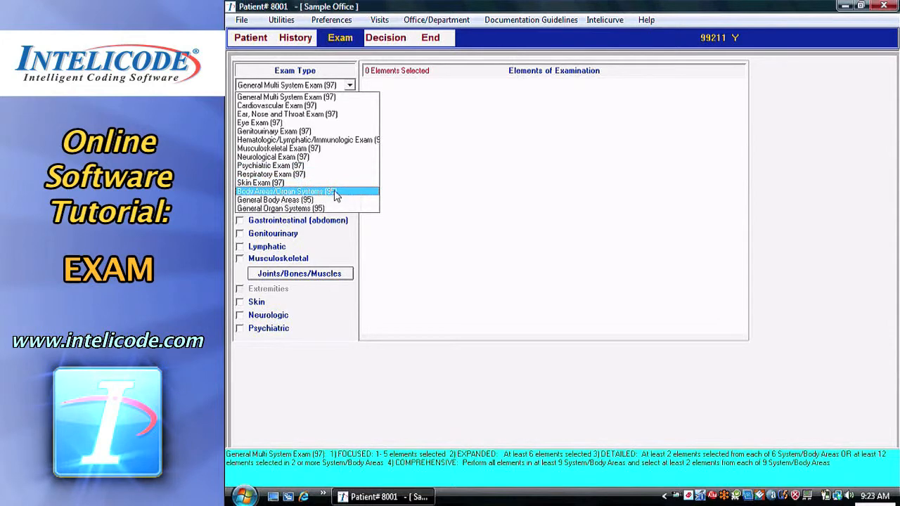
left_click(335, 192)
left_click(350, 86)
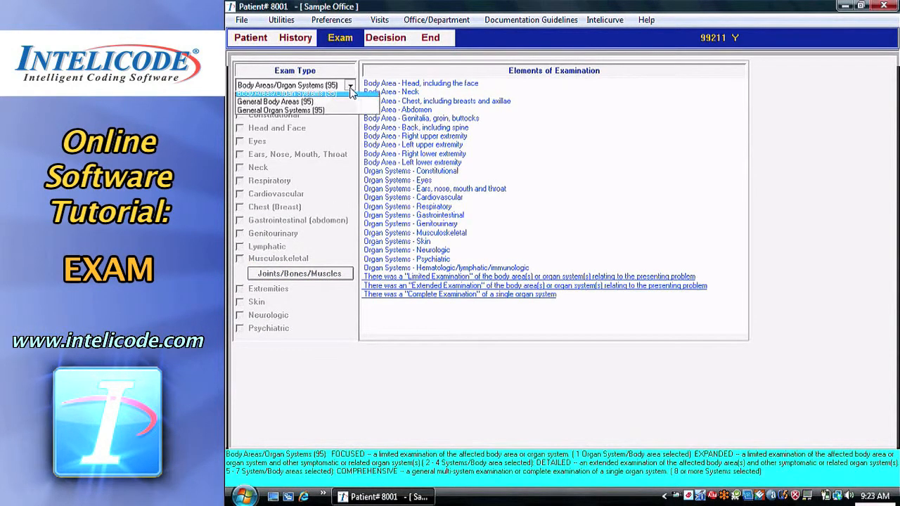
left_click(319, 201)
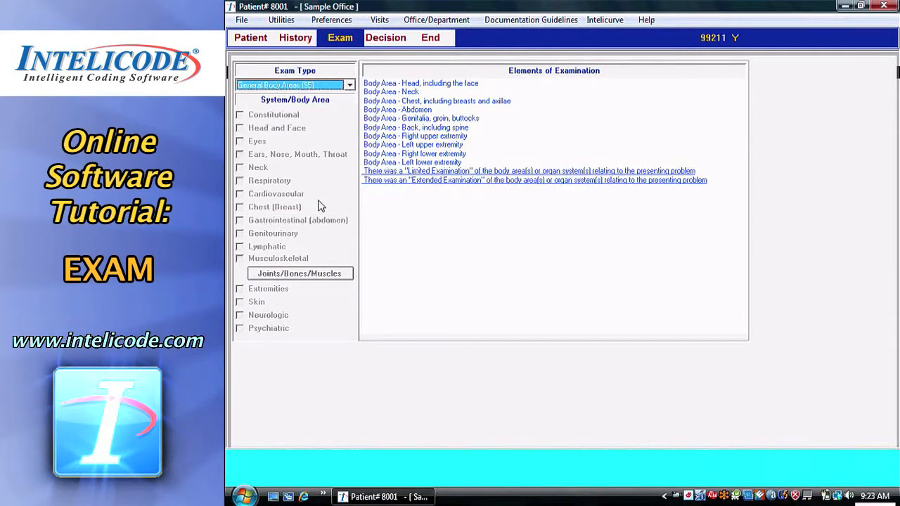
Set the exam type to General Multi System Exam (97) and include Constitutional, Eyes, Ears/Nose/Mouth/Throat, Neck, Respiratory, Cardiovascular, and Chest (Breast).
left_click(349, 85)
left_click(342, 96)
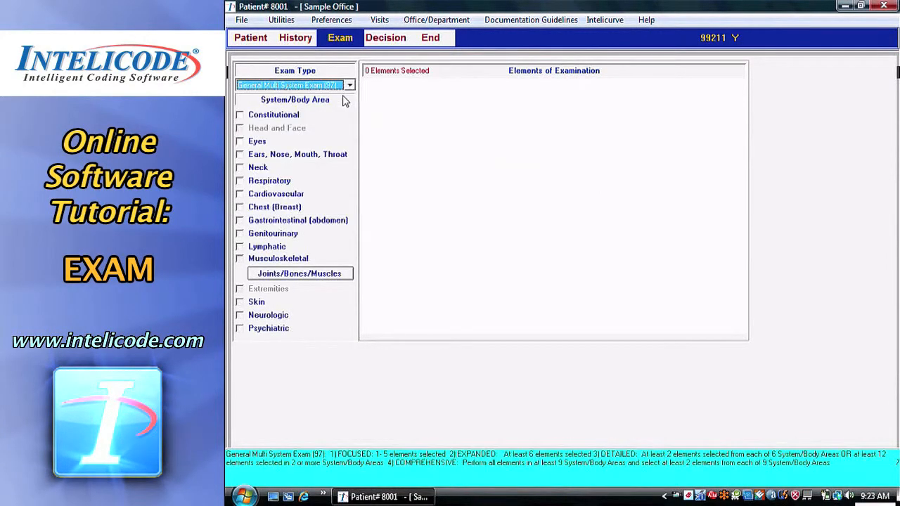
left_click(281, 116)
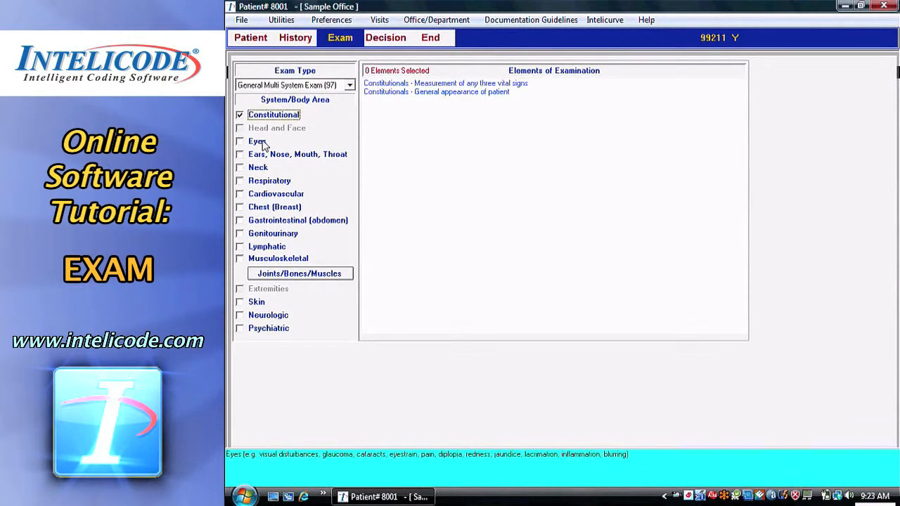
left_click(257, 142)
left_click(265, 155)
left_click(259, 168)
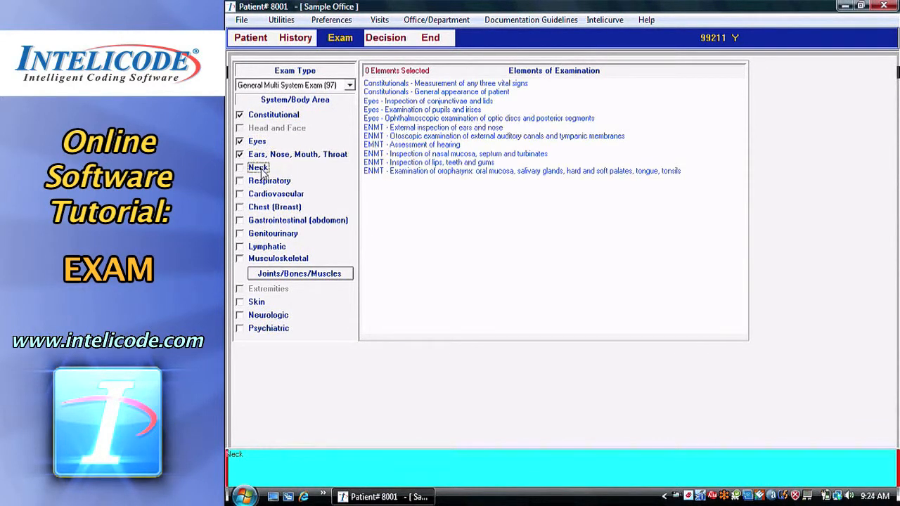
left_click(263, 181)
left_click(263, 194)
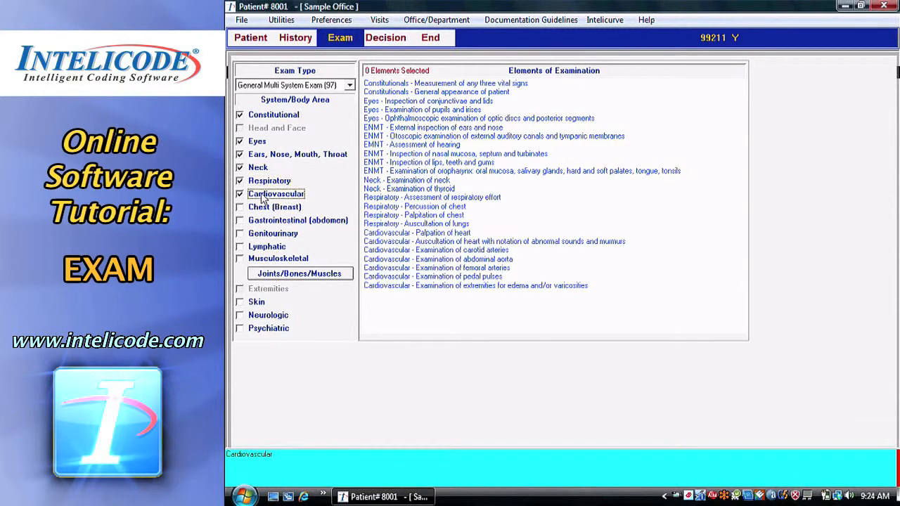
left_click(262, 210)
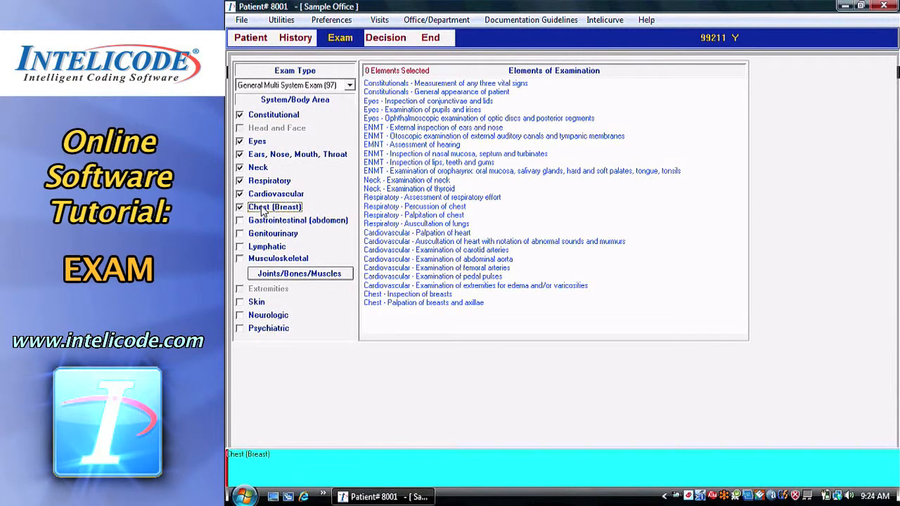
Mark the elements for three vital signs, general appearance, pupils and irises, otoscopic examination, examination of neck, and auscultation of heart.
left_click(432, 84)
left_click(433, 93)
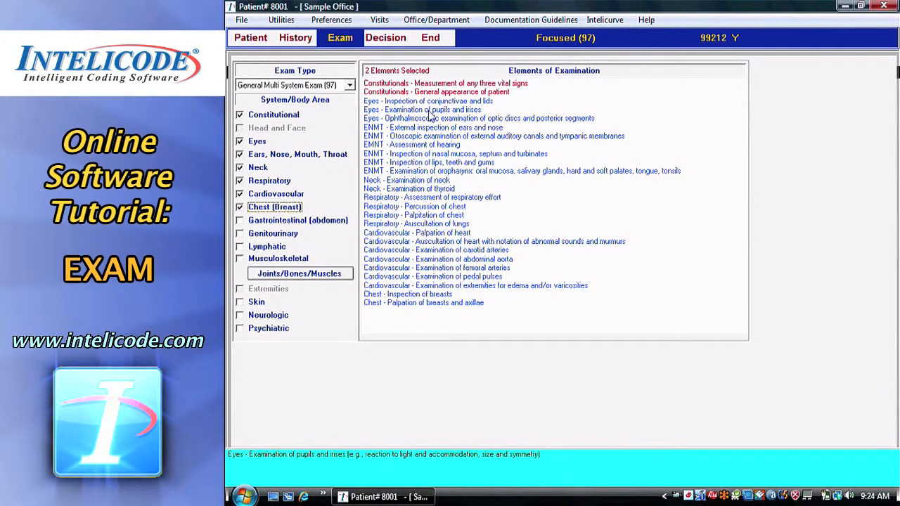
left_click(430, 110)
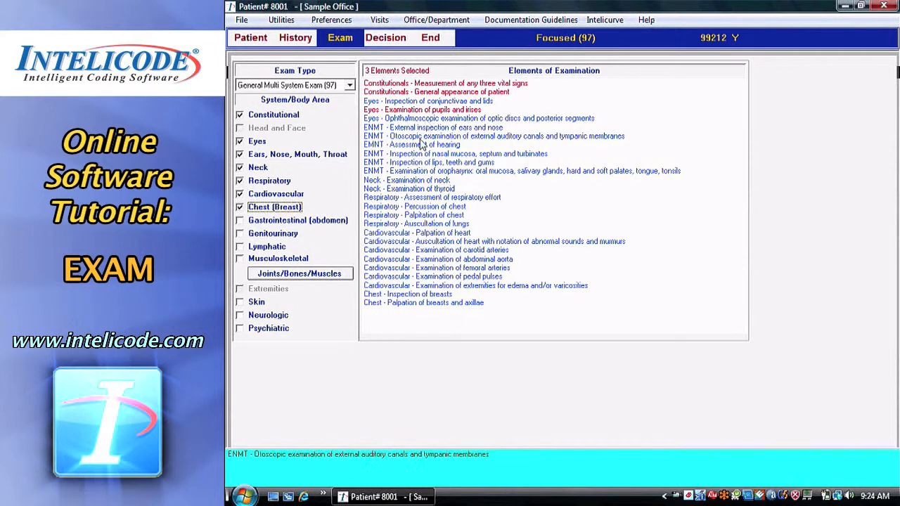
left_click(421, 137)
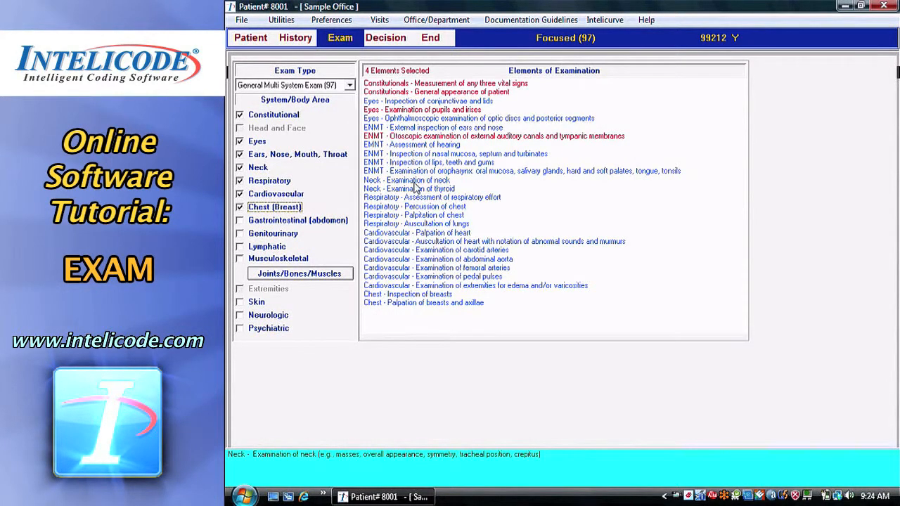
left_click(415, 182)
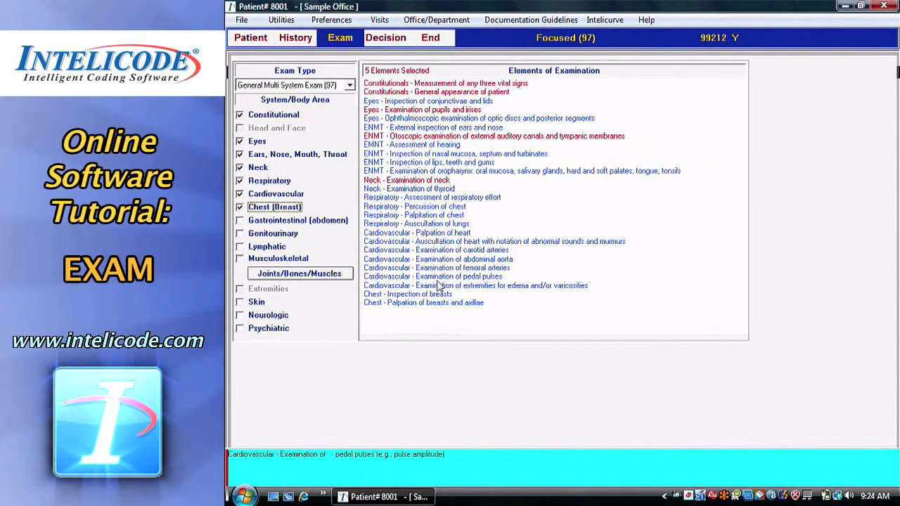
left_click(445, 242)
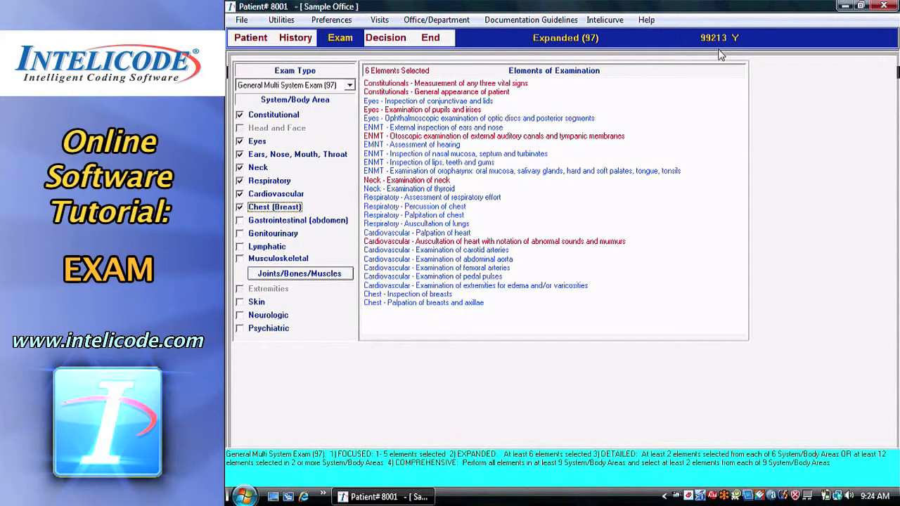
Include the joint areas Head And Neck, Spine, Ribs, and Pelvis, and Right Upper Extremity, and mark the Respiratory auscultation of lungs element.
left_click(292, 277)
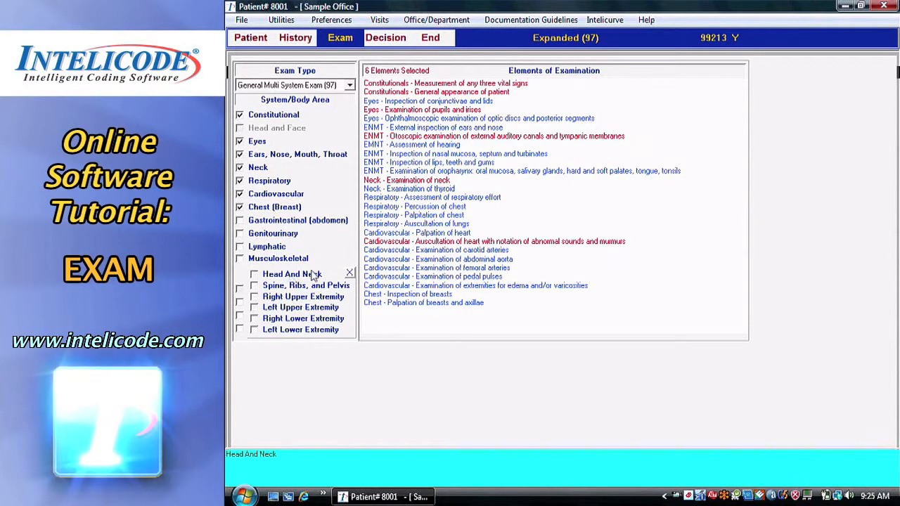
left_click(315, 276)
left_click(313, 285)
left_click(312, 298)
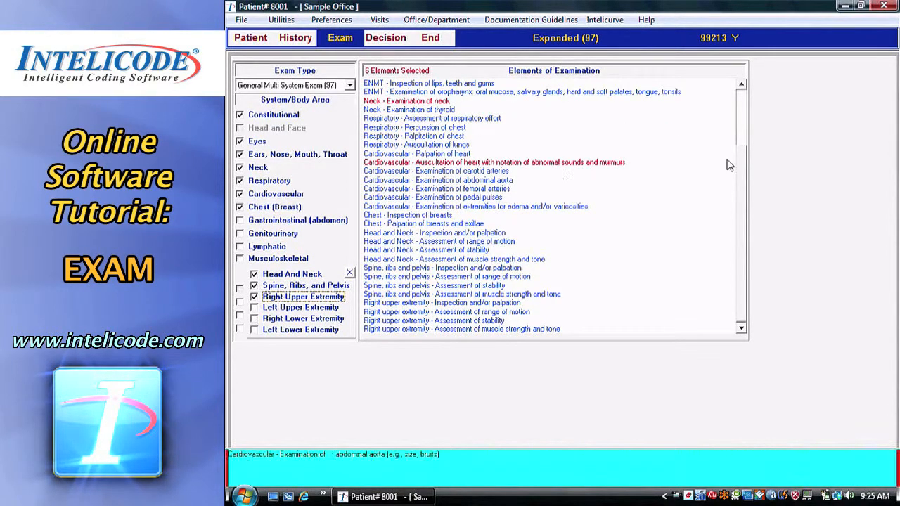
left_click(743, 104)
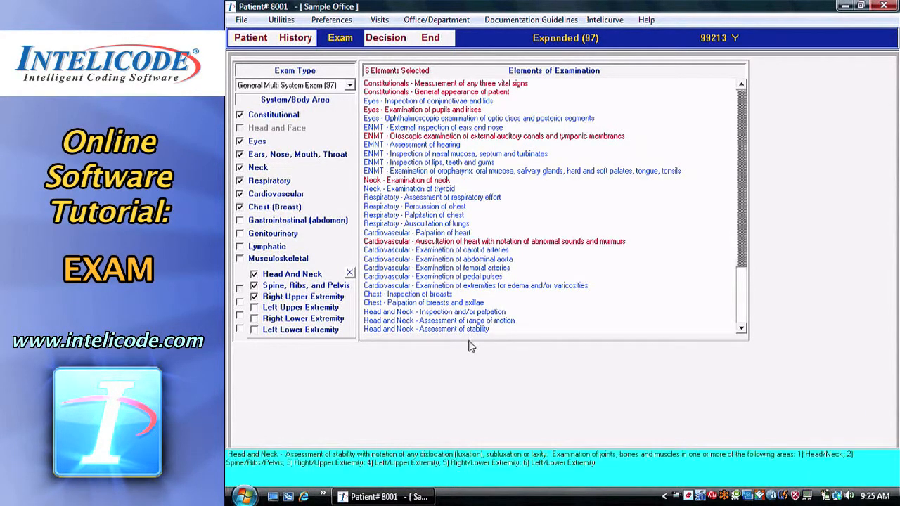
left_click(451, 223)
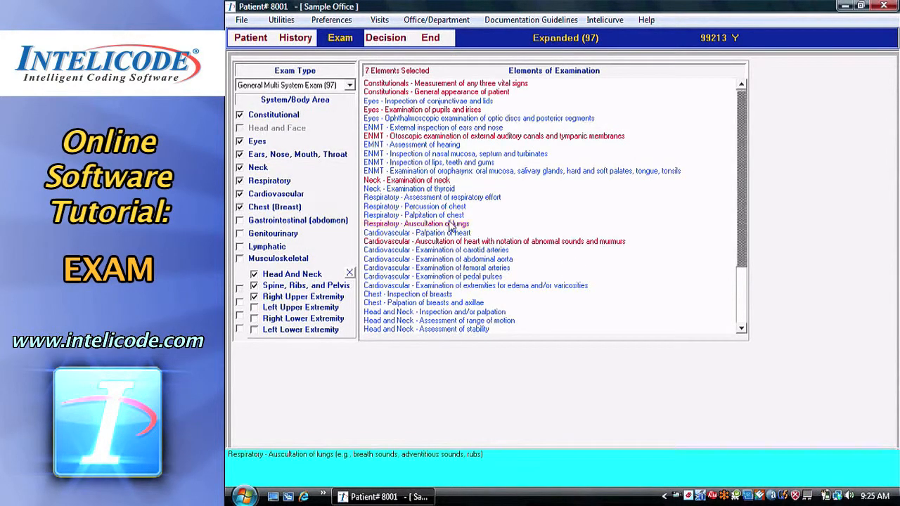
Review the added head and neck, spine, and right upper extremity elements at the end of the examination list.
left_click(741, 330)
left_click(741, 329)
left_click(741, 329)
left_click(742, 329)
left_click(741, 329)
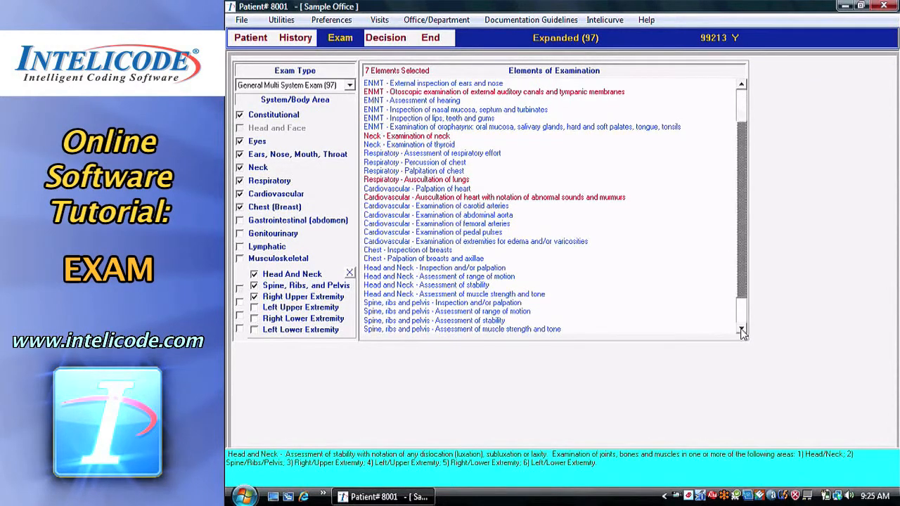
left_click(741, 330)
left_click(742, 329)
left_click(741, 330)
left_click(742, 330)
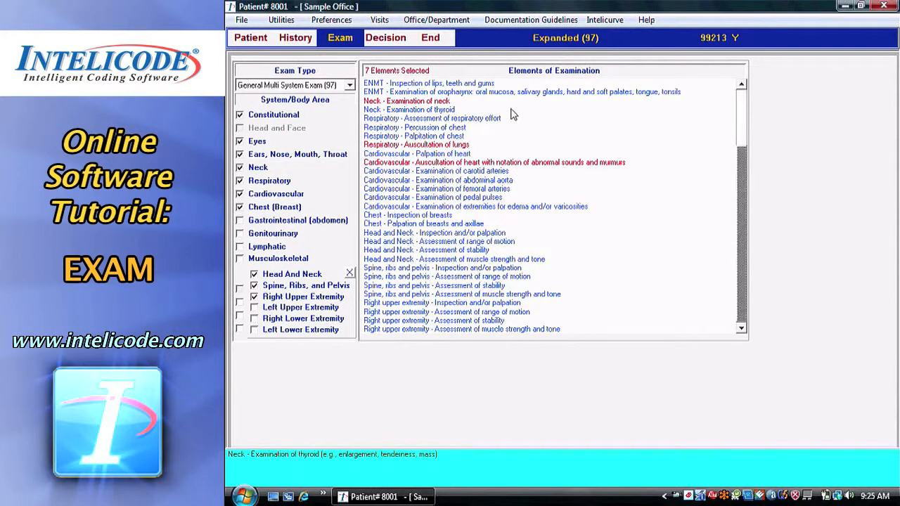
Set the exam type to Body Areas/Organ Systems (95) and mark Neck, Constitutional, Eyes, Ears/nose/mouth/throat, Cardiovascular, and Respiratory.
left_click(350, 86)
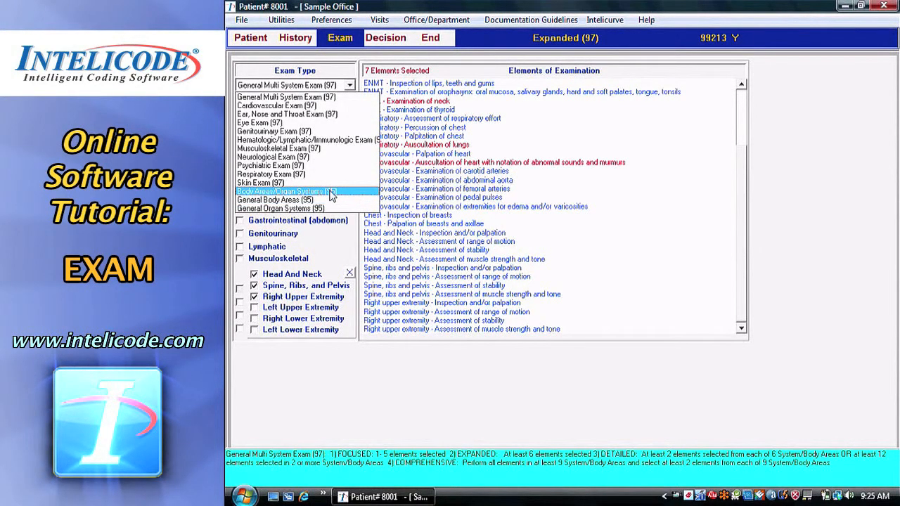
left_click(330, 194)
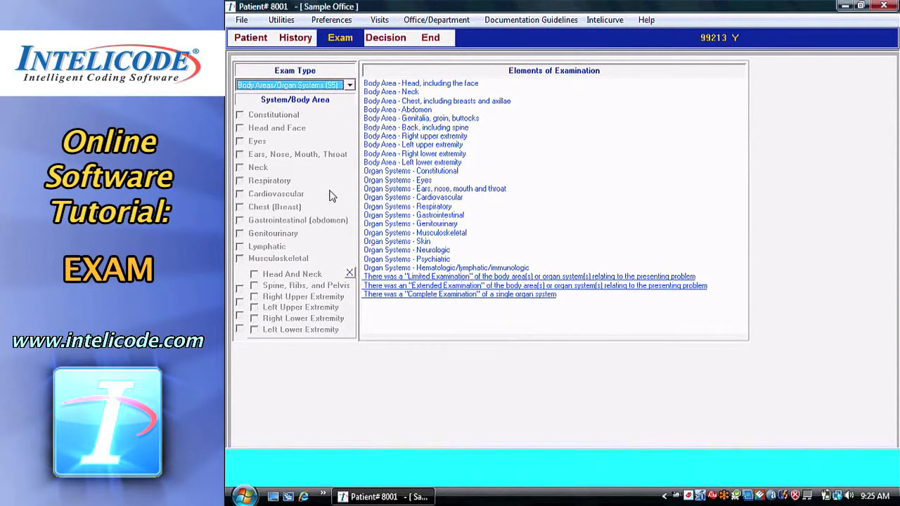
left_click(413, 92)
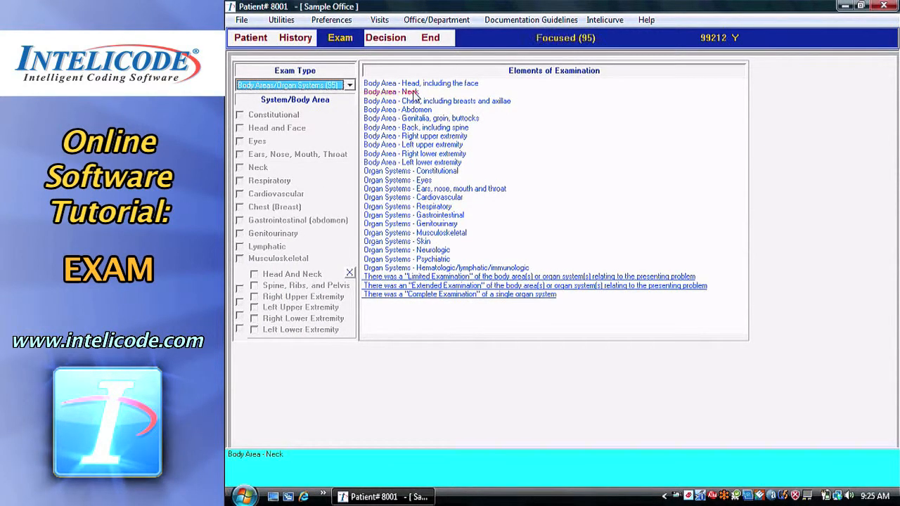
left_click(435, 171)
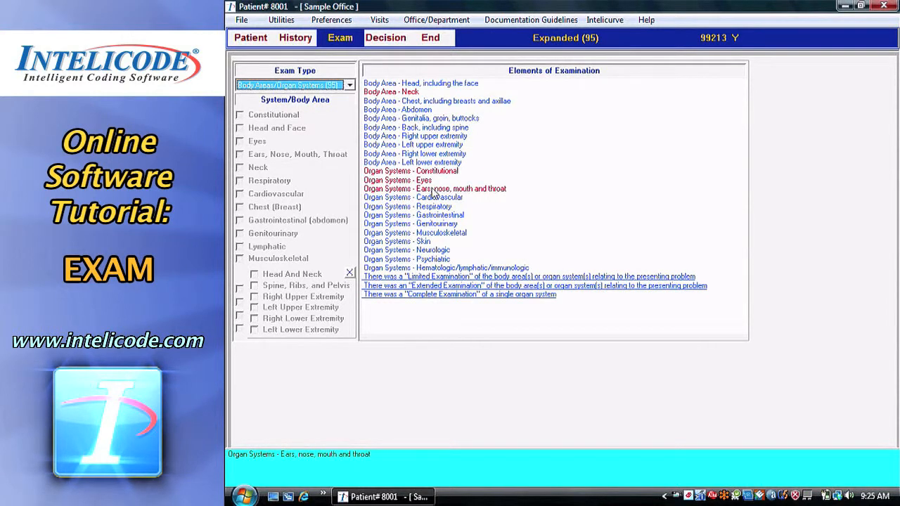
left_click(433, 197)
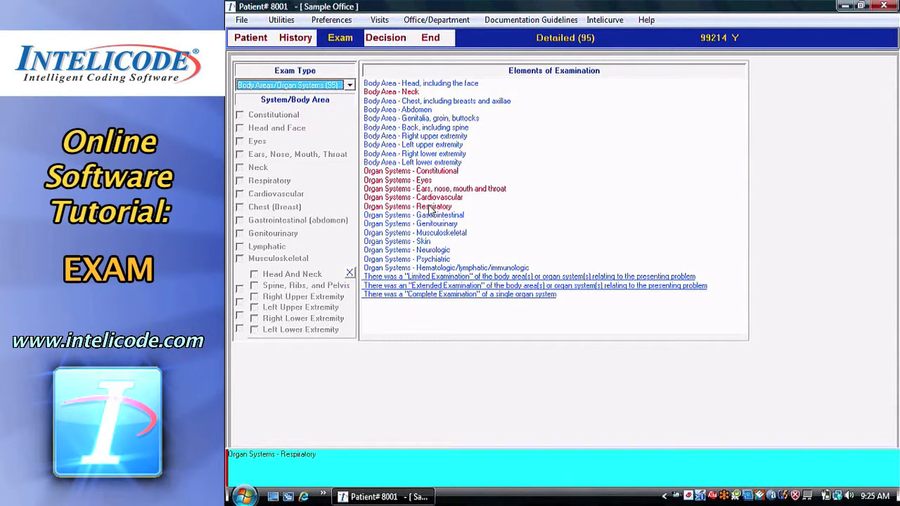
Unmark the Cardiovascular and Respiratory organ systems and mark both of them again.
left_click(432, 198)
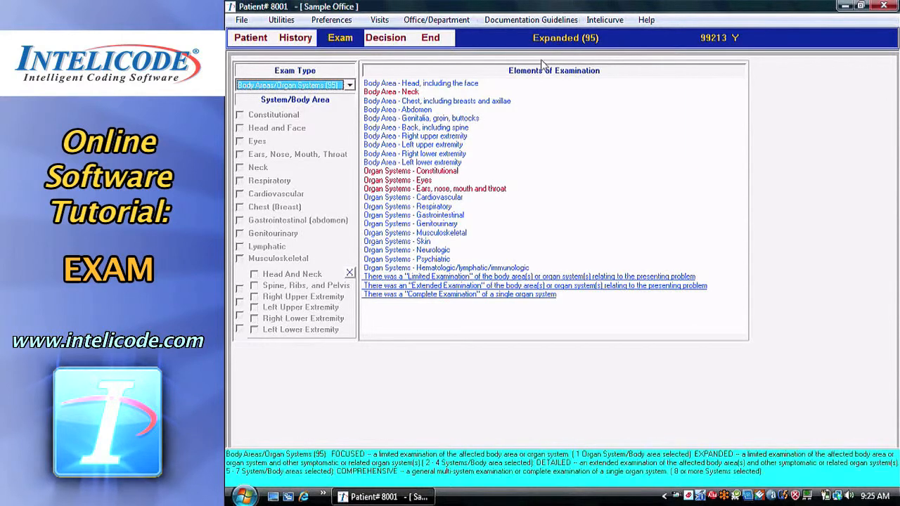
left_click(438, 199)
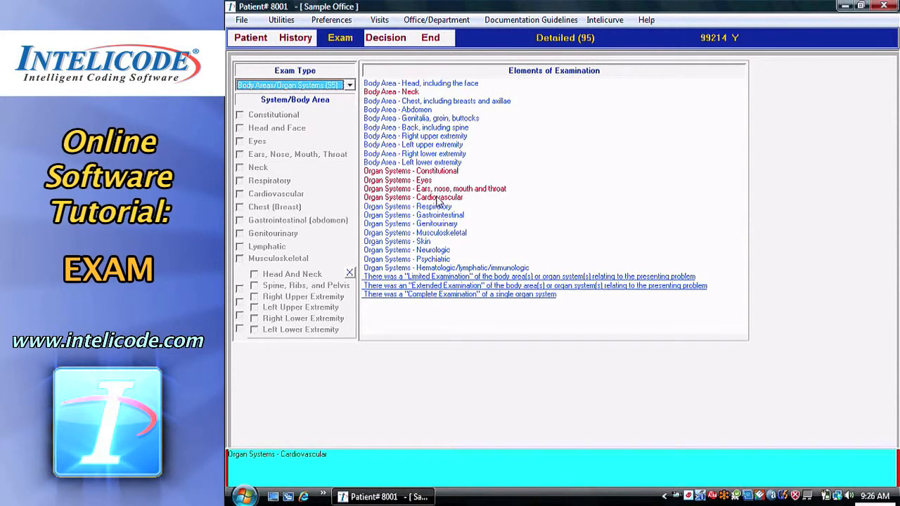
left_click(423, 207)
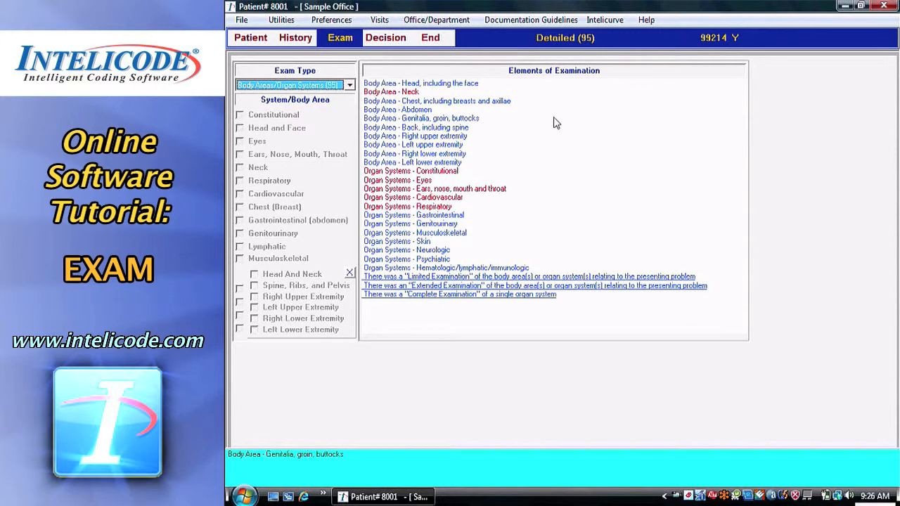
Toggle the "Limited Examination" statement relating to the presenting problem on and off twice.
left_click(556, 279)
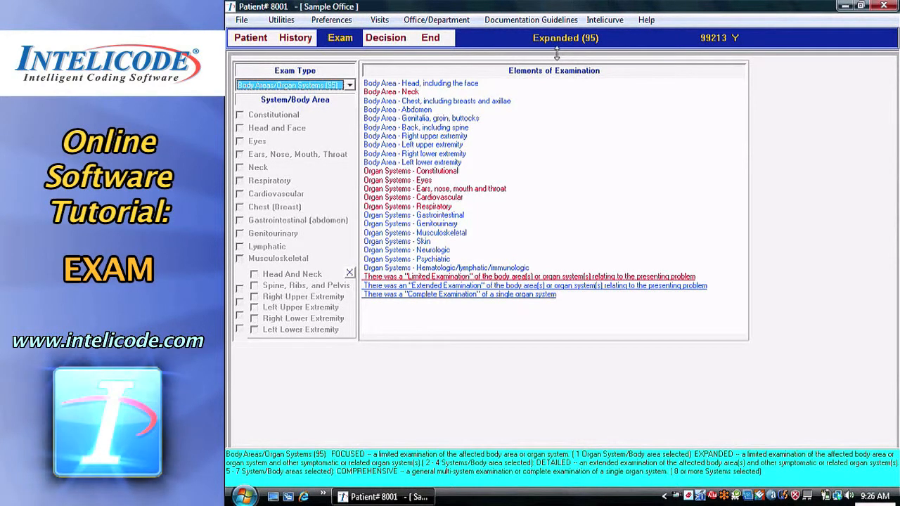
left_click(516, 277)
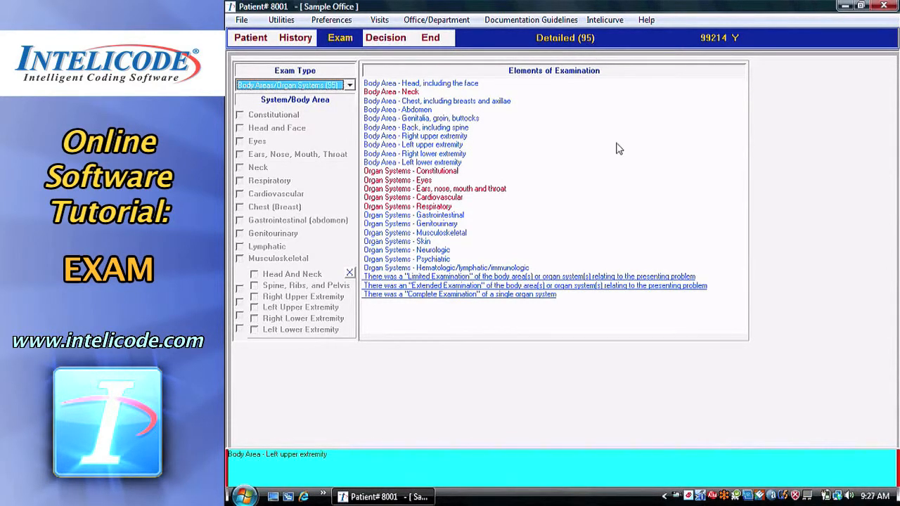
left_click(529, 276)
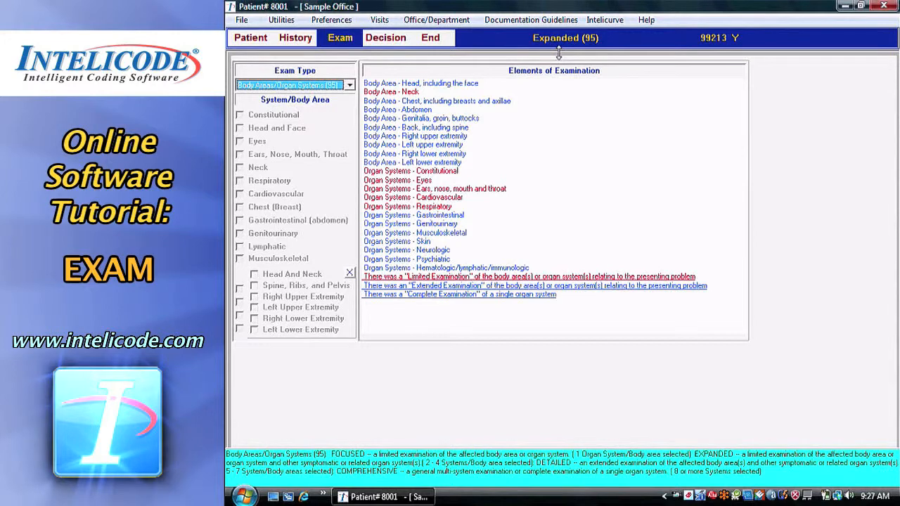
left_click(464, 277)
Reduce the marked areas to Neck, Constitutional, and Cardiovascular, and mark the "Extended Examination" statement relating to the presenting problem.
left_click(441, 206)
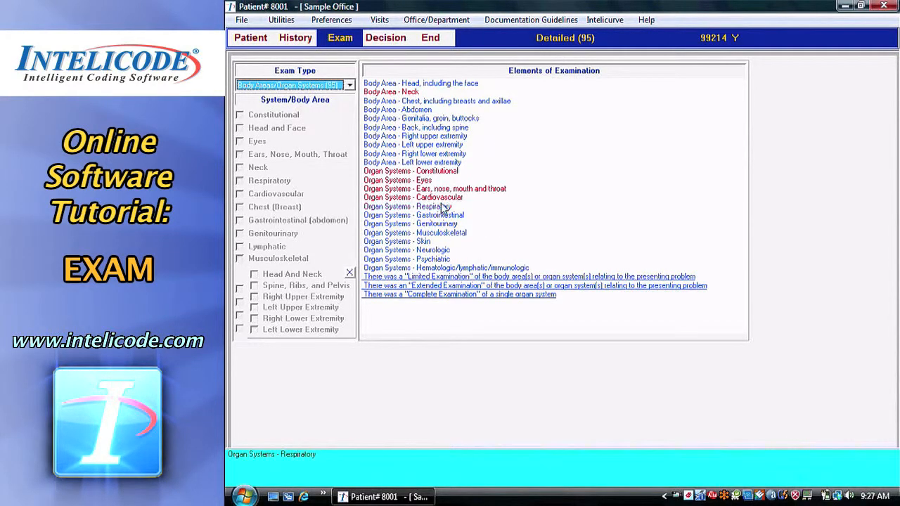
left_click(442, 198)
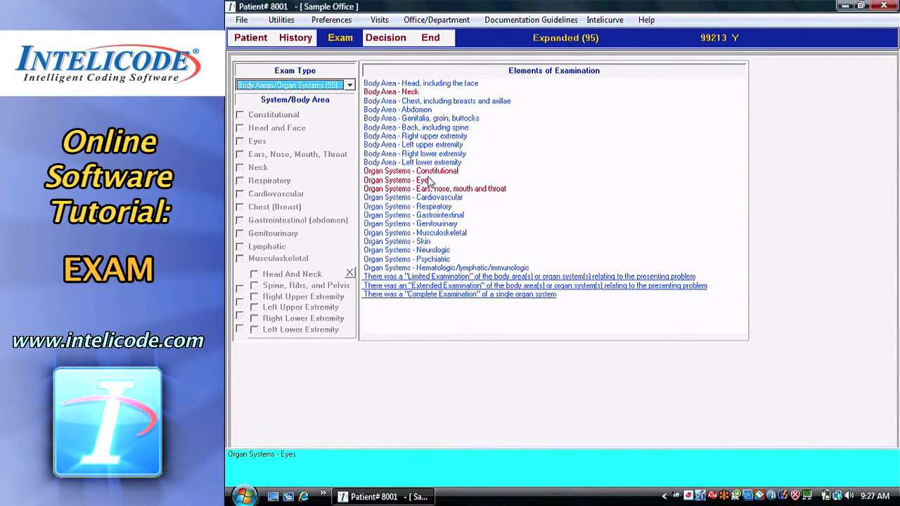
left_click(425, 190)
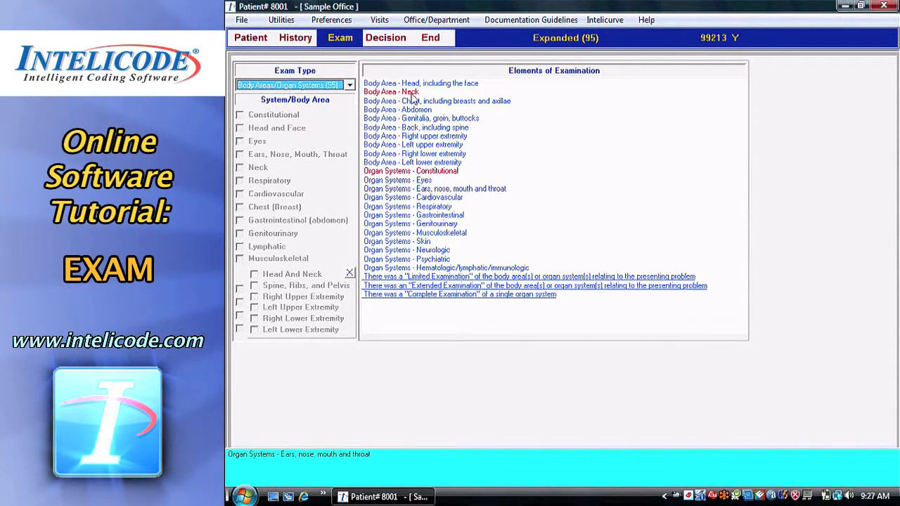
left_click(439, 200)
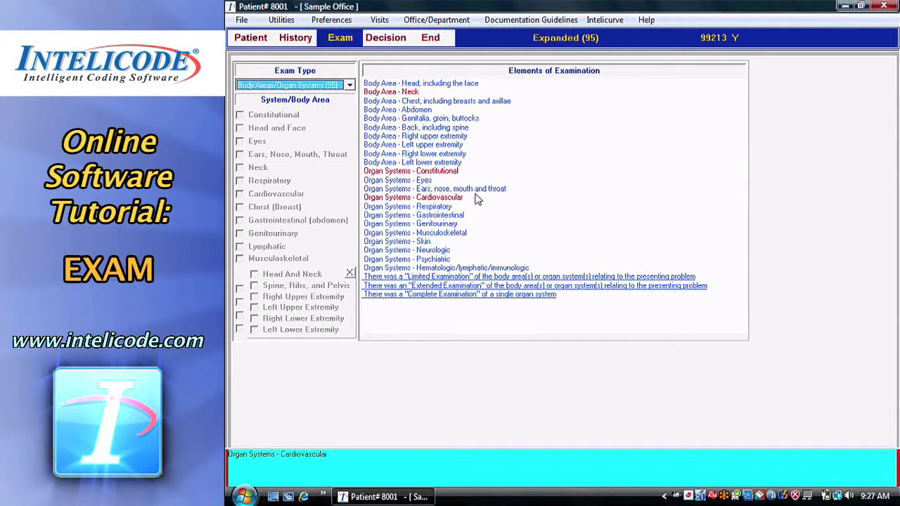
left_click(466, 286)
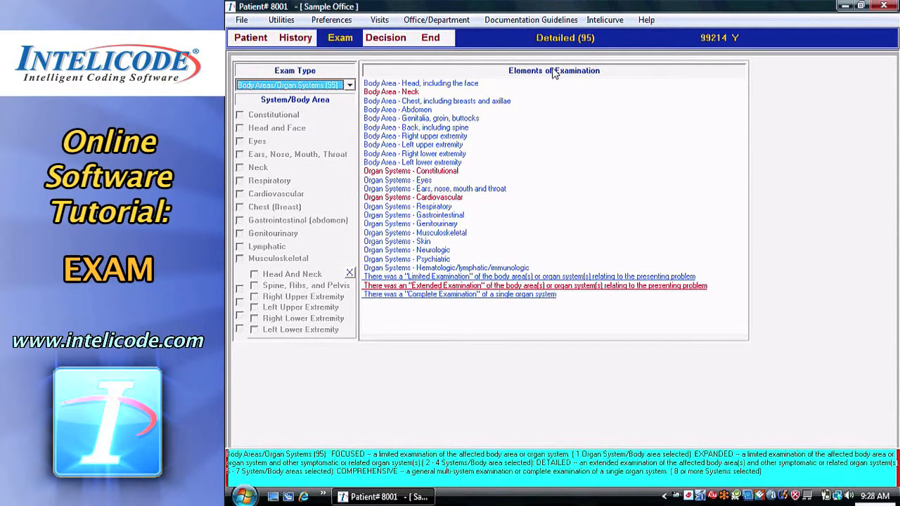
Mark the "Complete Examination" of a single organ system statement, and clear both it and the "Extended Examination" statement.
left_click(475, 299)
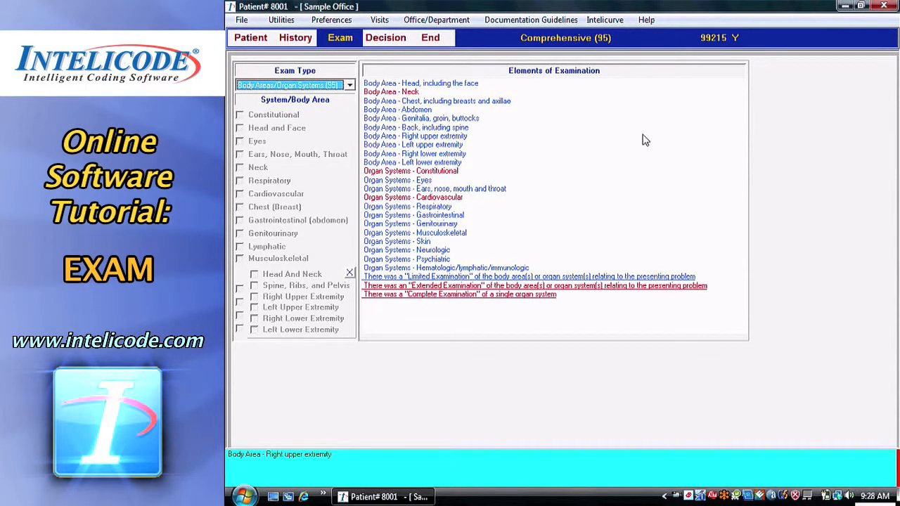
left_click(551, 296)
left_click(554, 287)
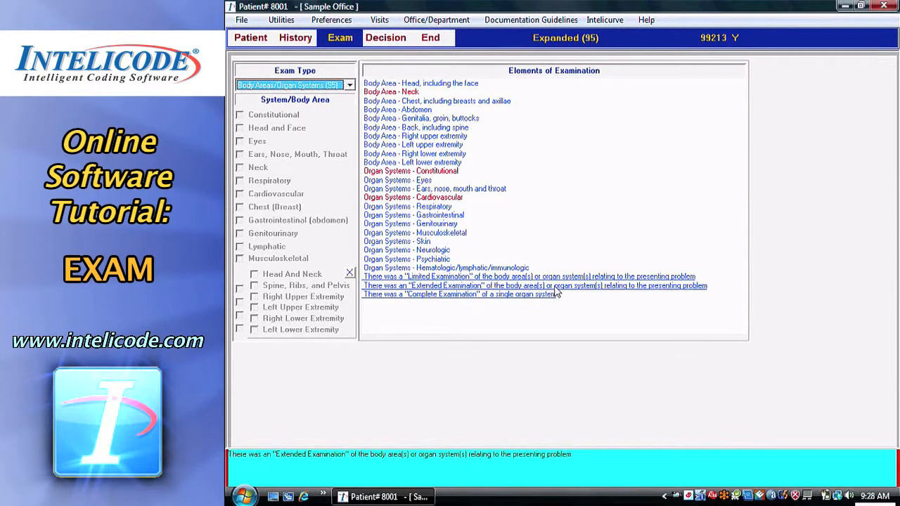
Mark the Respiratory, Ears/nose/mouth/throat, and Eyes organ systems, and toggle the "Limited Examination" statement on and off.
left_click(442, 207)
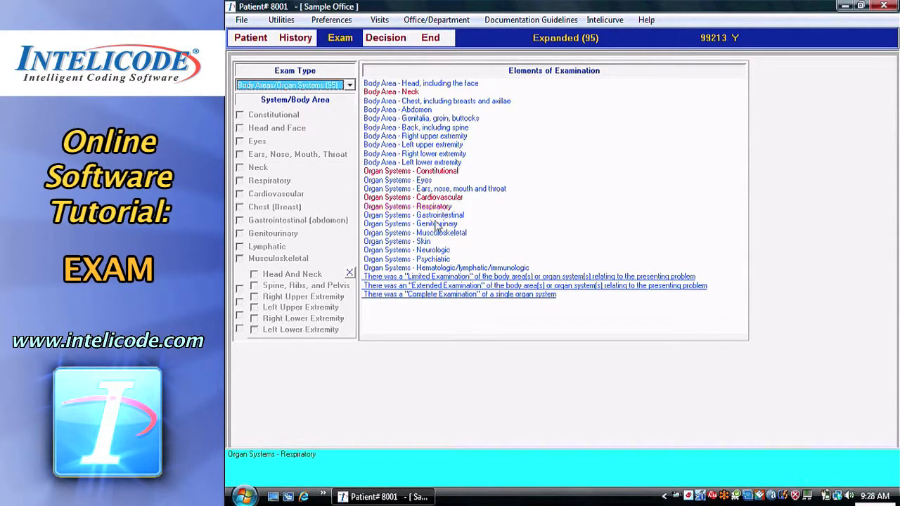
left_click(430, 188)
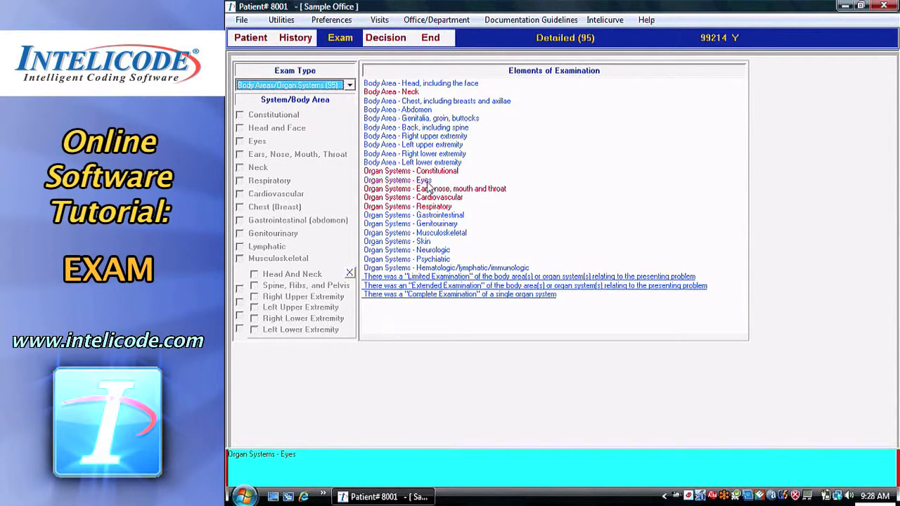
left_click(467, 278)
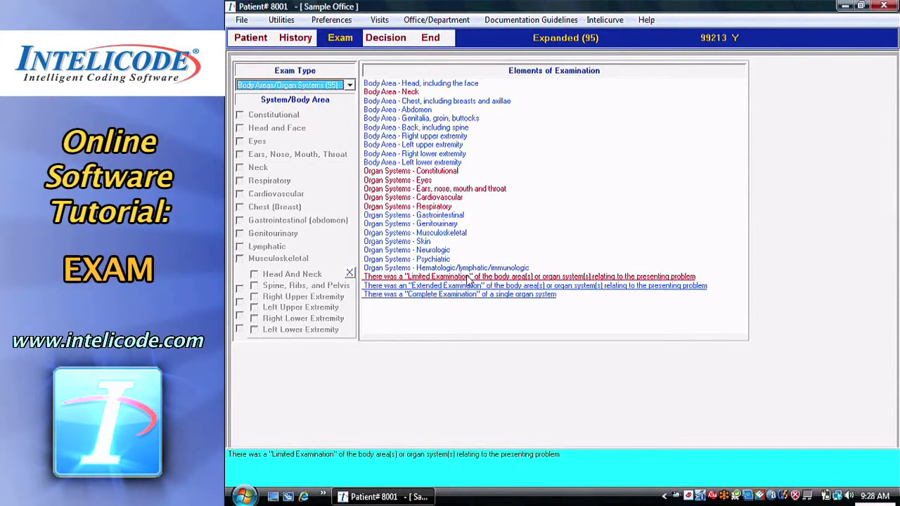
left_click(467, 279)
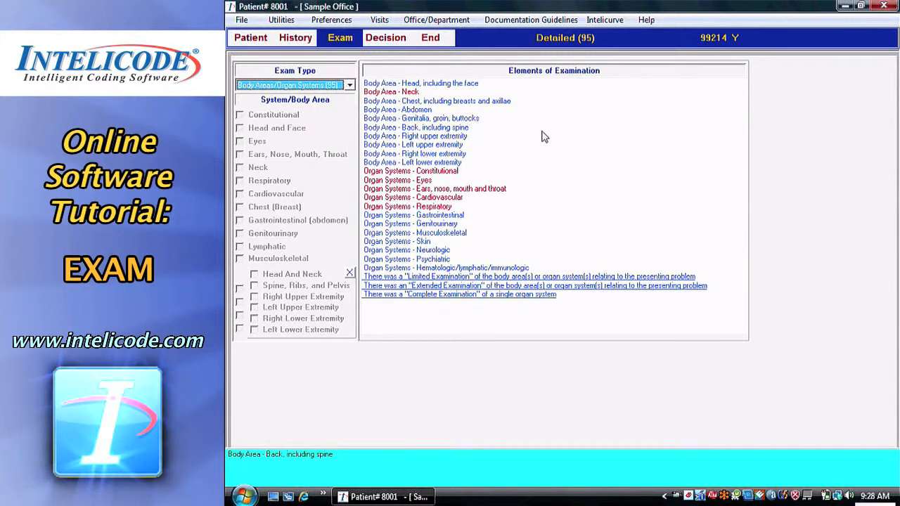
View the diagnosis and management options in the Decision section and return to the exam.
left_click(388, 39)
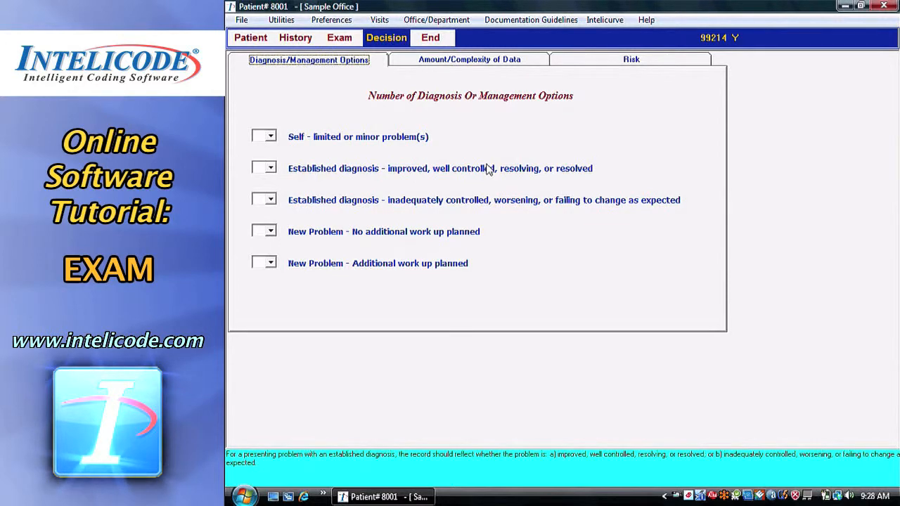
left_click(339, 38)
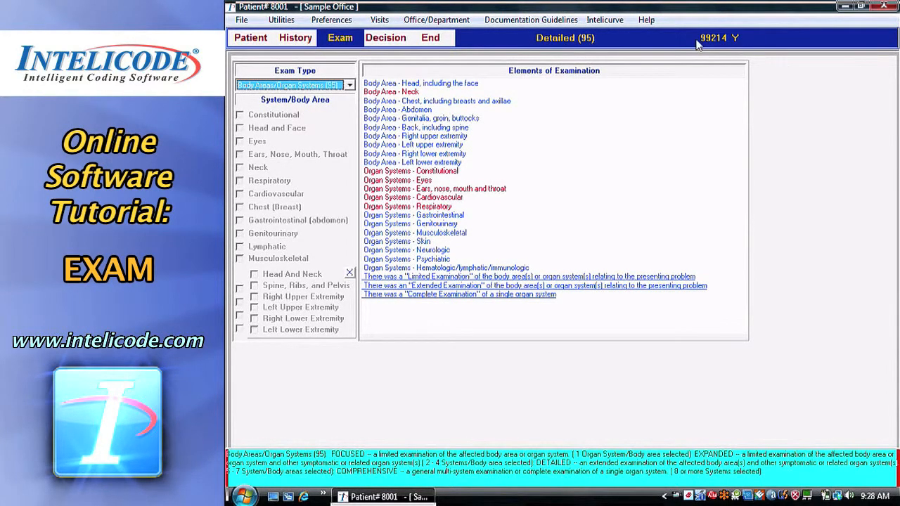
Compare the exam levels by switching twice from Body Areas/Organ Systems (95) to General Multi System Exam (97) and back.
left_click(349, 85)
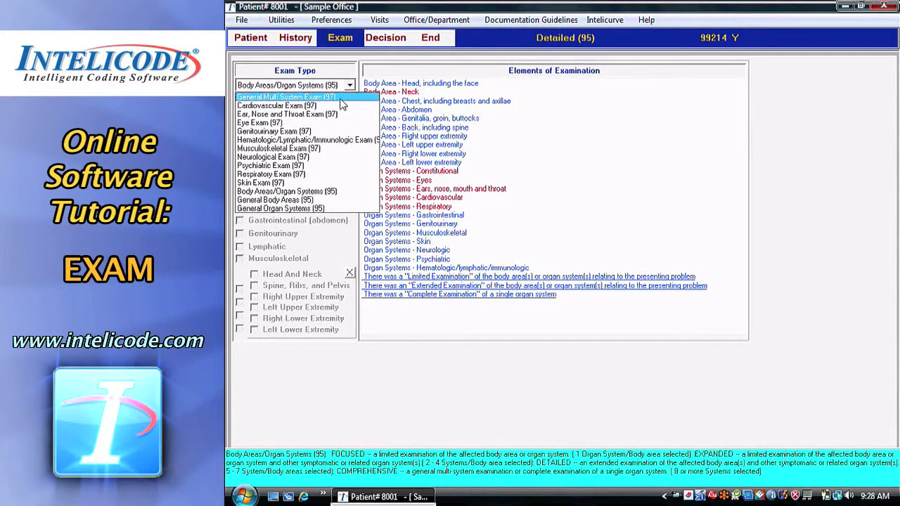
left_click(341, 98)
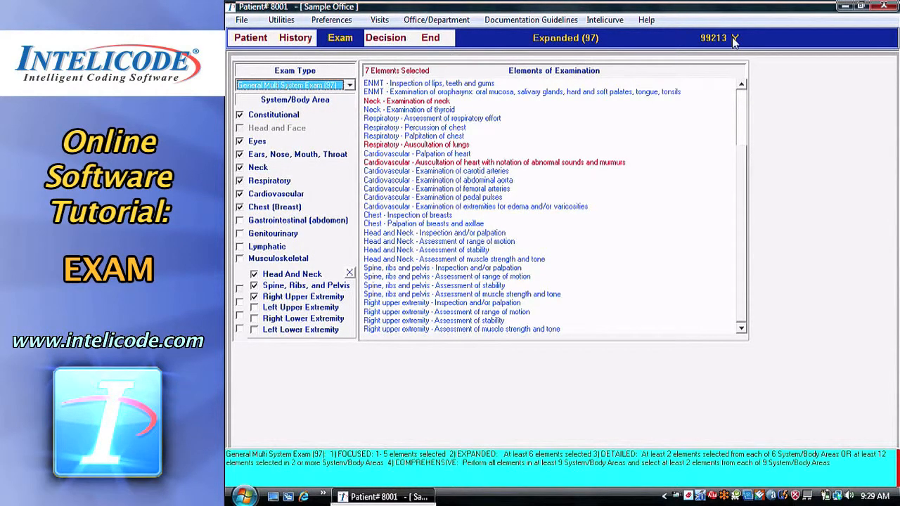
left_click(349, 87)
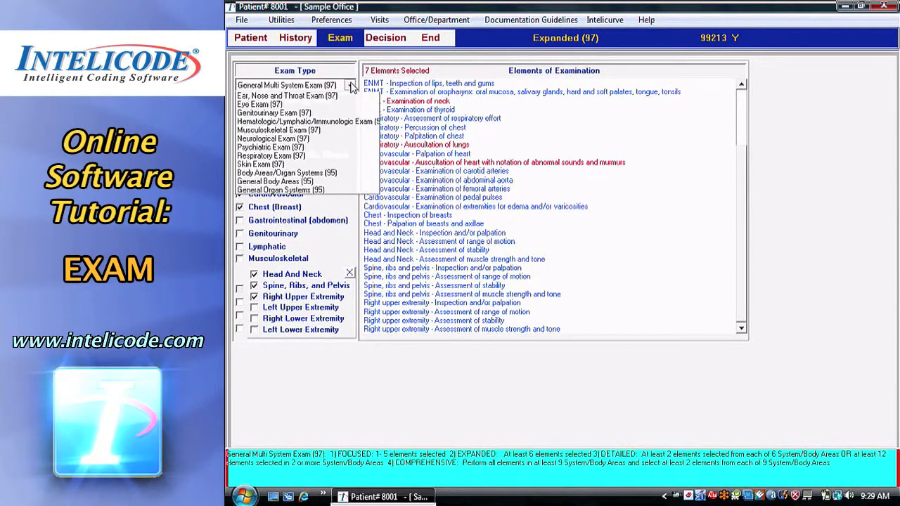
left_click(333, 193)
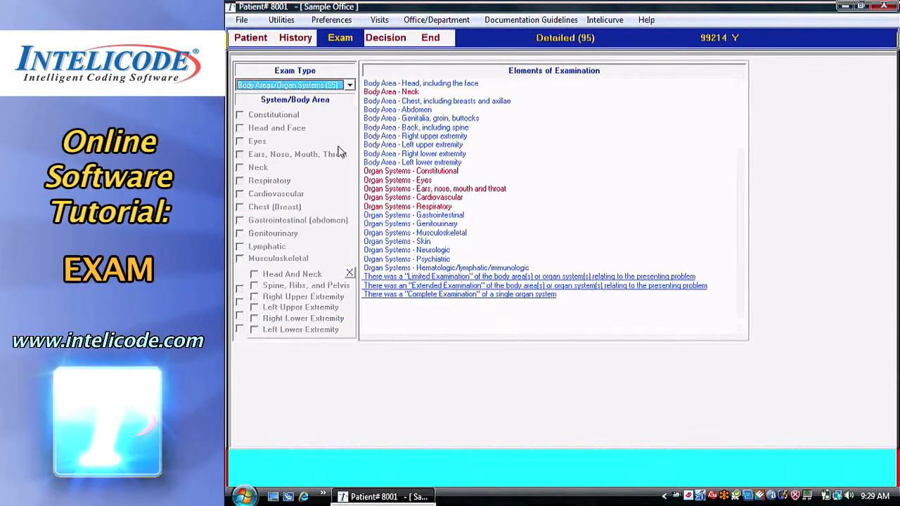
left_click(350, 86)
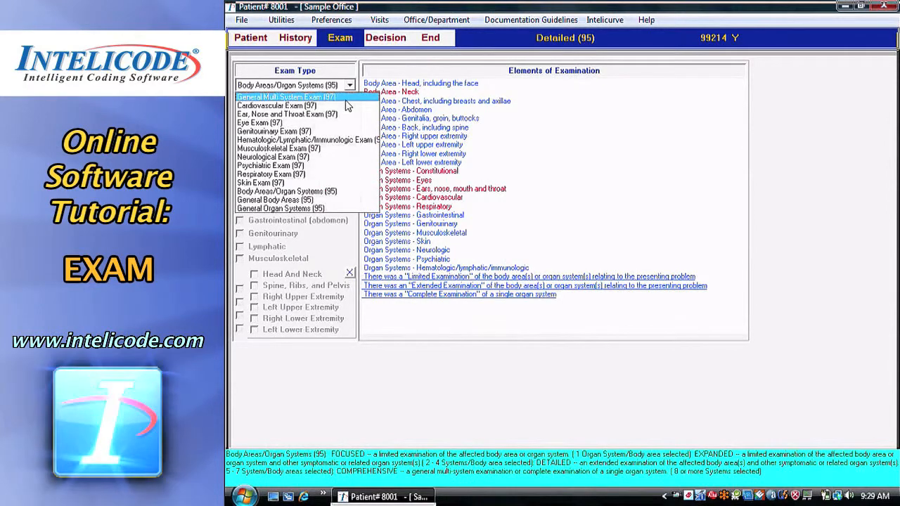
left_click(348, 93)
left_click(348, 87)
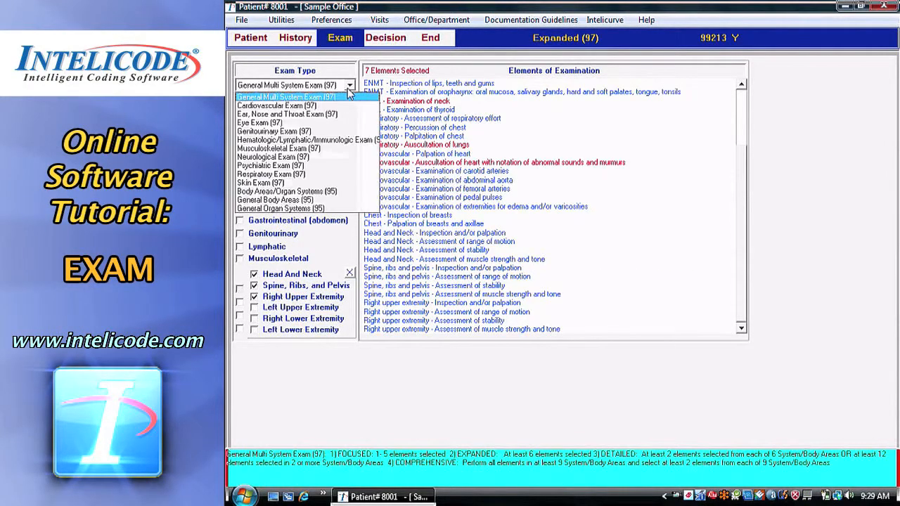
left_click(335, 192)
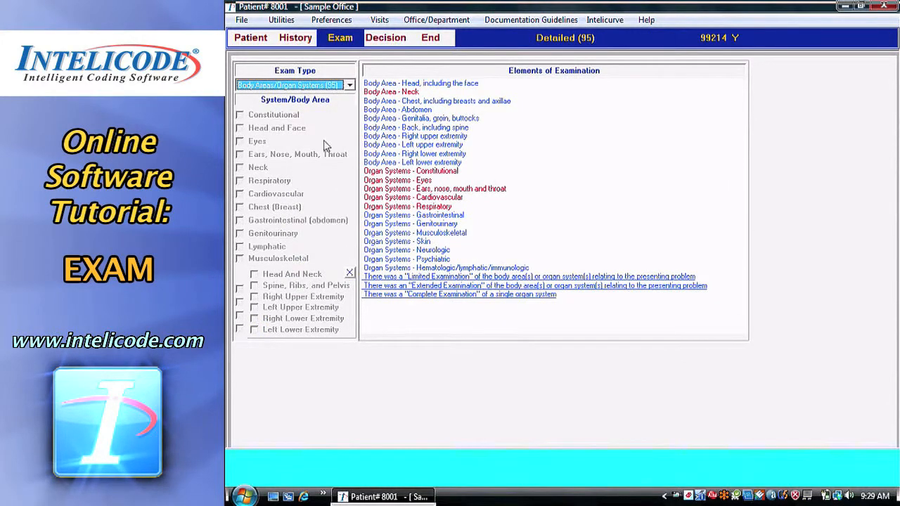
Set the exam type to Ear, Nose and Throat Exam (97) and include Constitutional, Head and Face, Eyes, and Ears, Nose, Mouth, Throat.
left_click(350, 85)
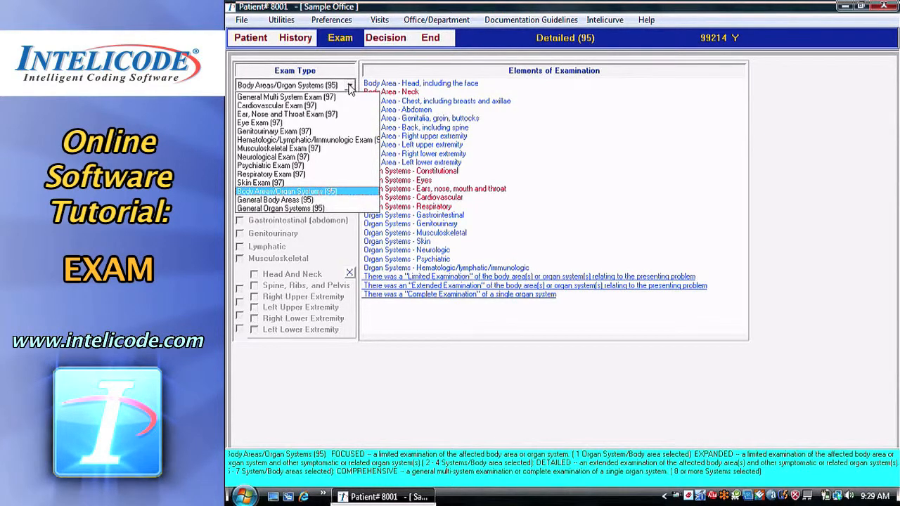
left_click(338, 111)
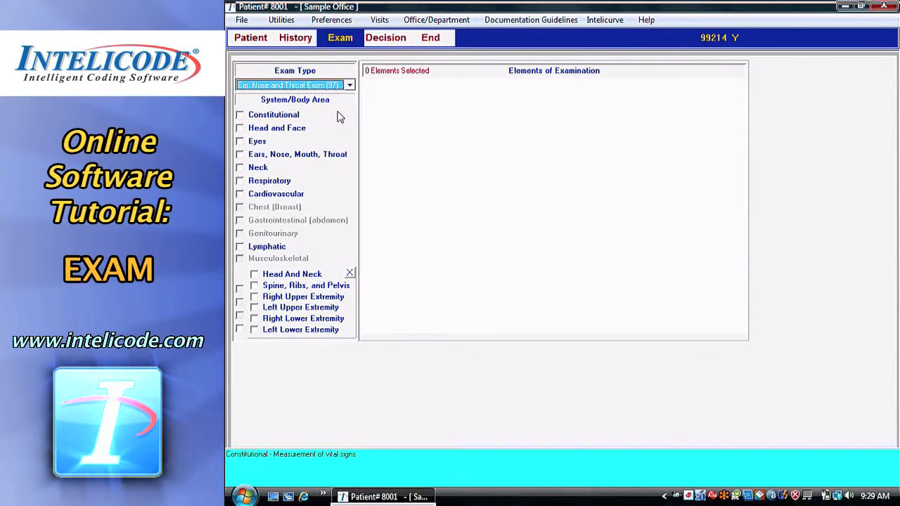
left_click(300, 118)
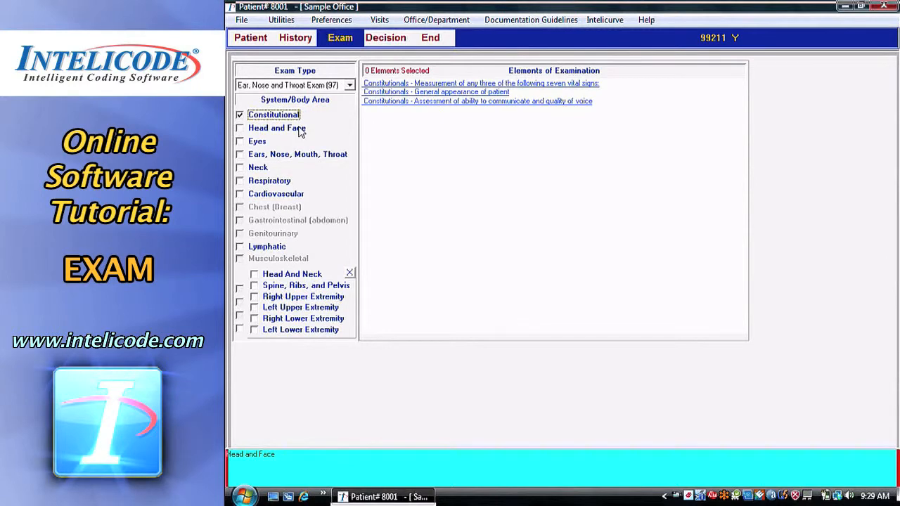
left_click(298, 128)
left_click(257, 141)
left_click(266, 155)
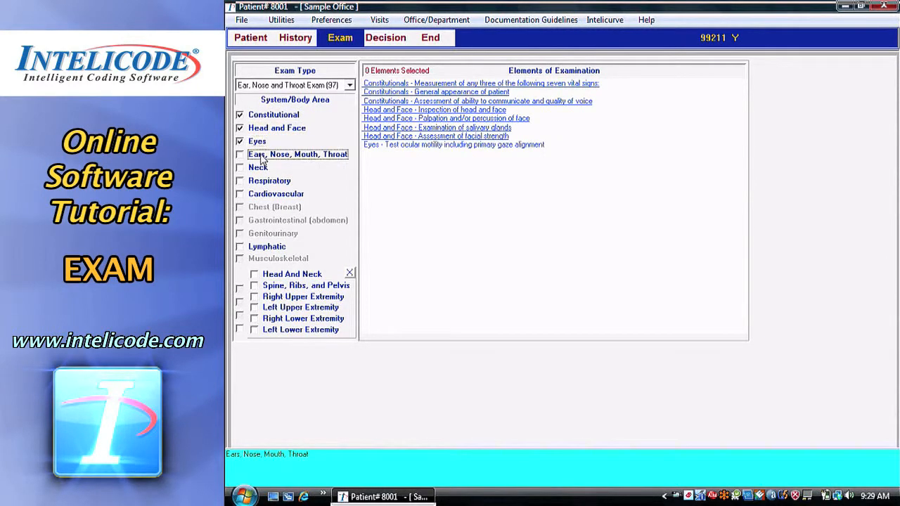
Mark the vital signs element and the ENMT otoscopic exam, hearing assessment, external ears and nose, nasal mucosa, and lips, teeth and gums elements.
left_click(442, 84)
left_click(432, 154)
left_click(432, 164)
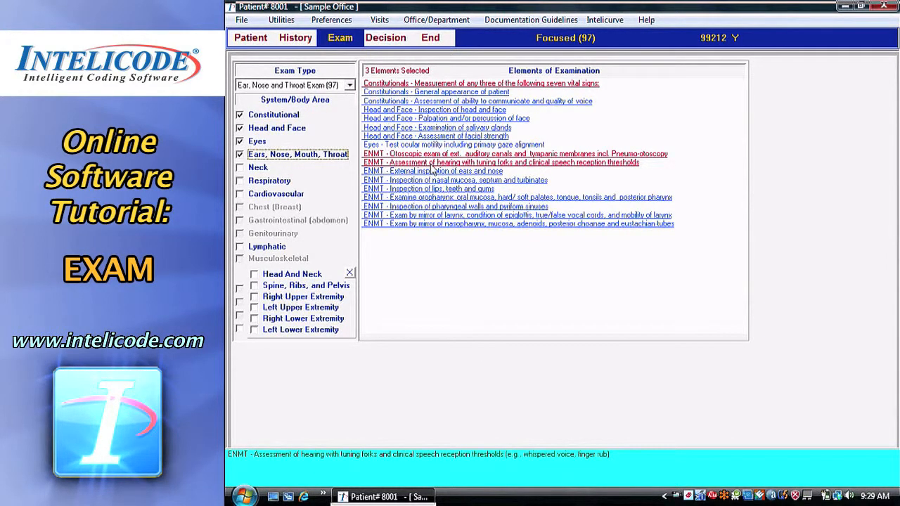
left_click(431, 173)
left_click(430, 180)
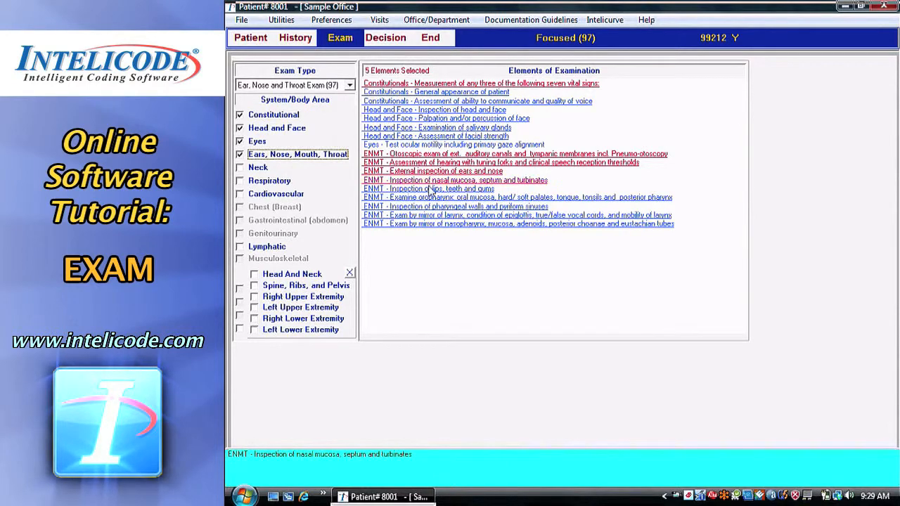
left_click(430, 189)
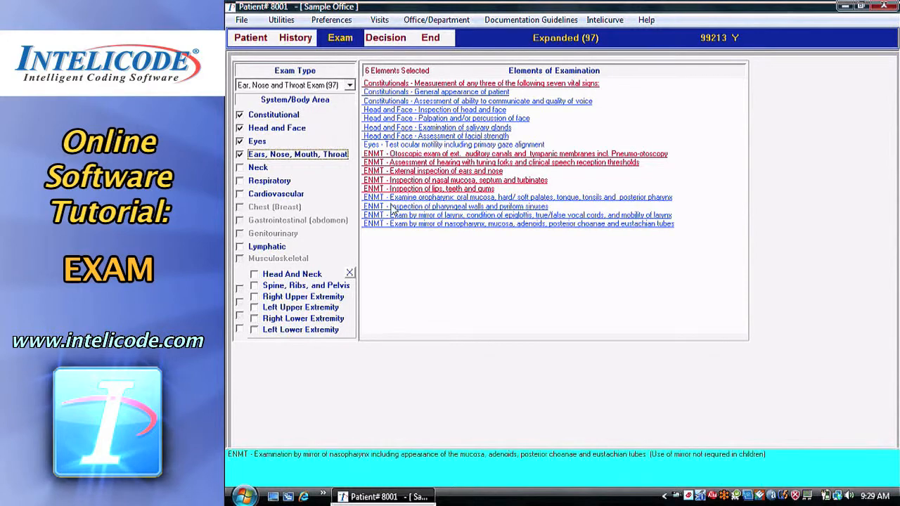
Switch the exam type to General Multi System Exam (97) and from there to Body Areas/Organ Systems (95).
left_click(350, 85)
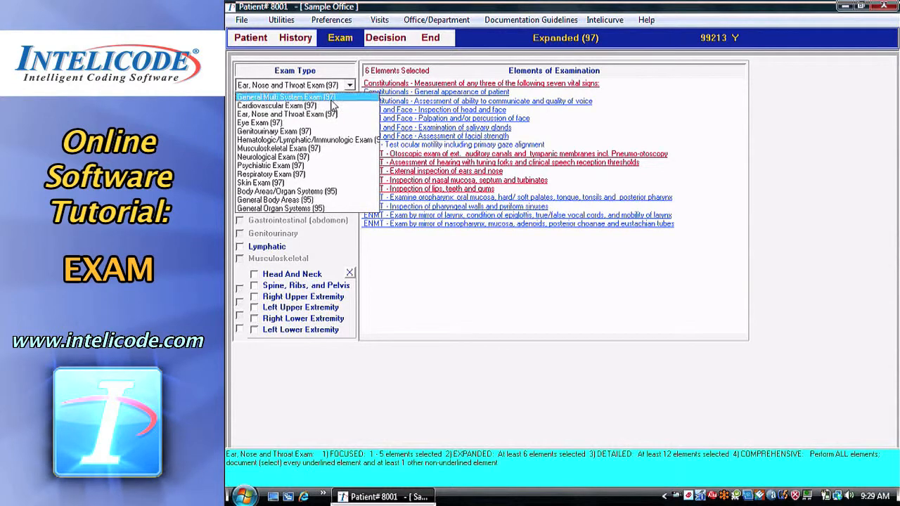
left_click(332, 98)
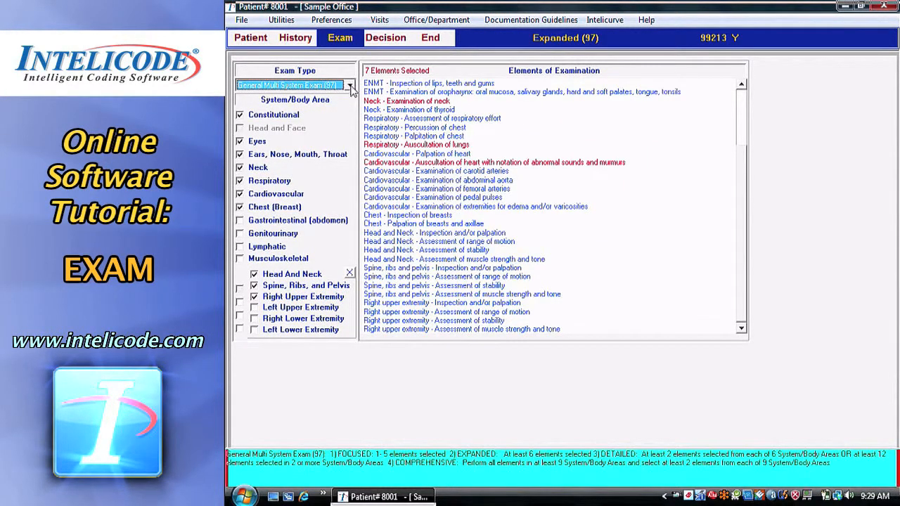
left_click(350, 85)
left_click(333, 192)
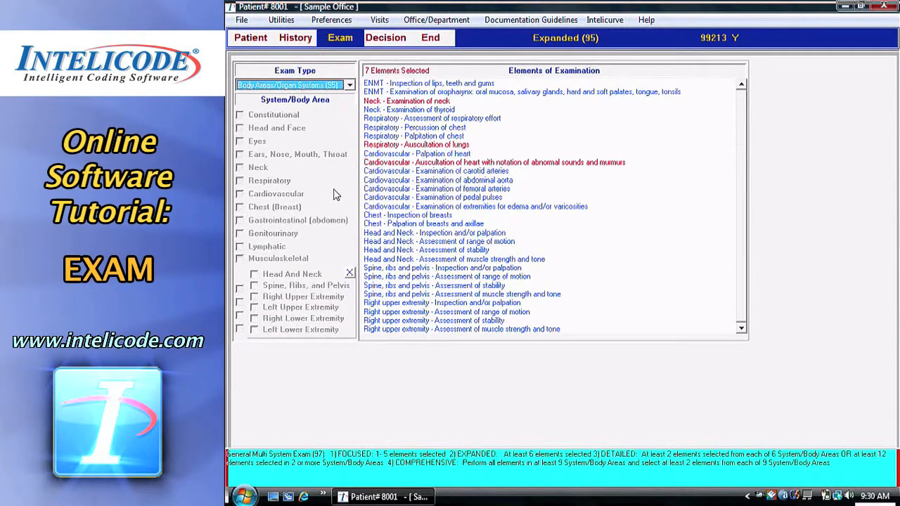